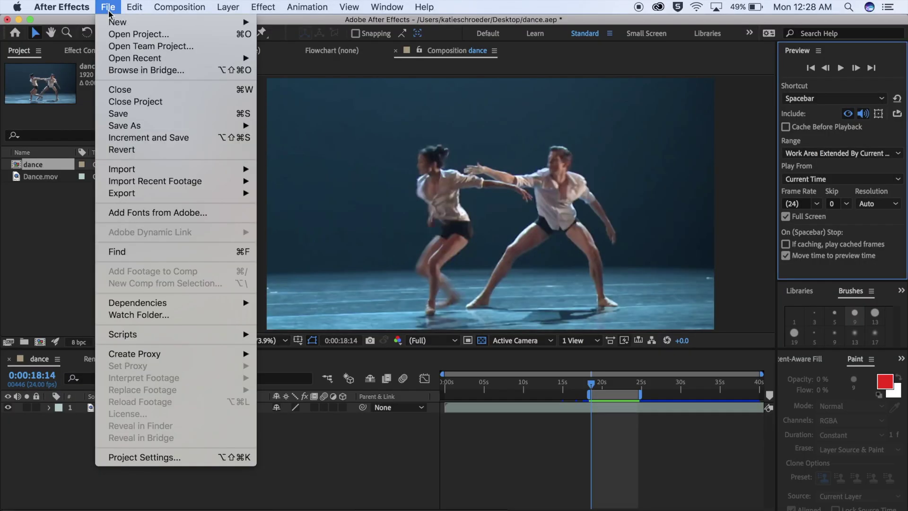
Step: Queue the dance composition as render item 4 via File > Export > Add to Render Queue
mouse_move(127, 202)
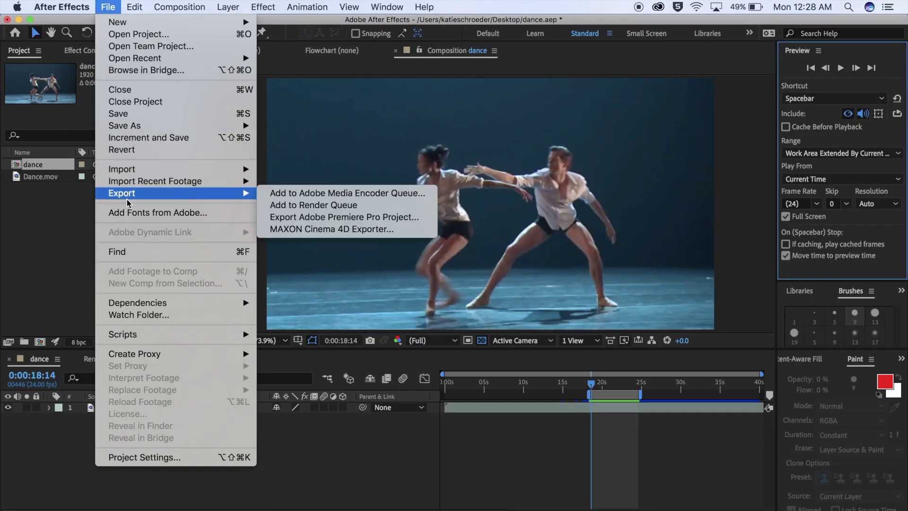
left_click(294, 203)
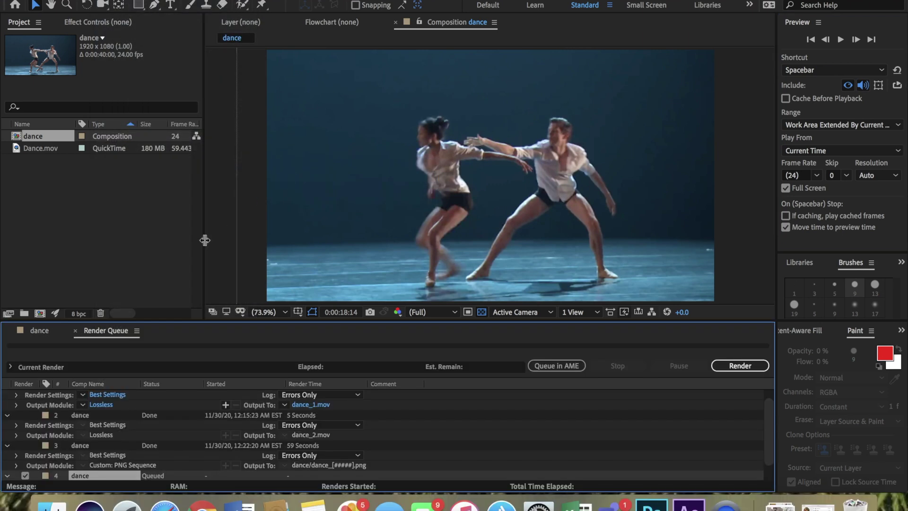
Step: Switch render item 4's output module from Lossless to PNG Sequence and start rendering
scroll(155, 430, "down", 2)
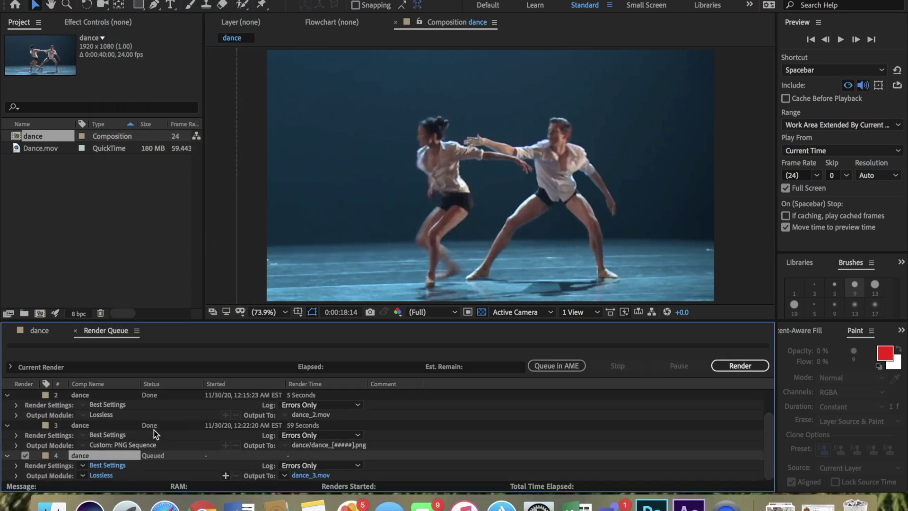
left_click(99, 476)
left_click(424, 88)
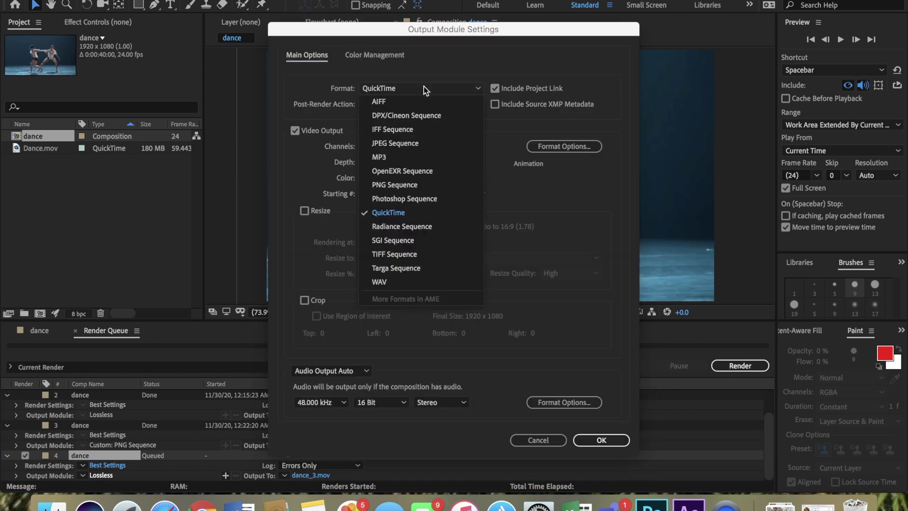
left_click(410, 184)
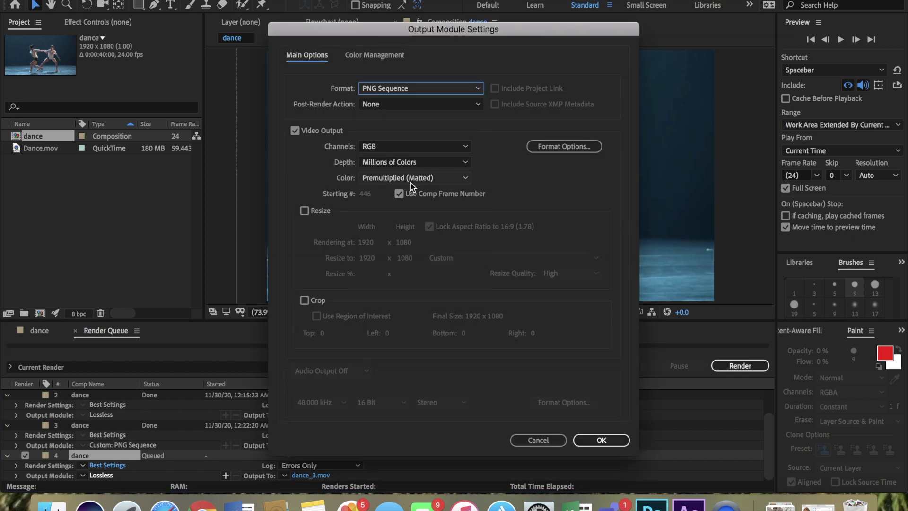
left_click(600, 441)
left_click(746, 367)
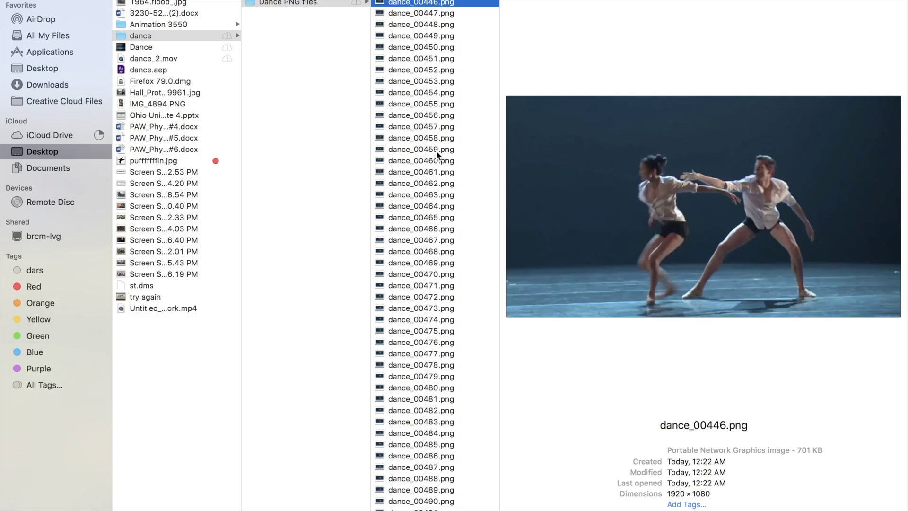
Step: Preview four successive rendered dance_004xx.png frames in Finder's column view
key("Down")
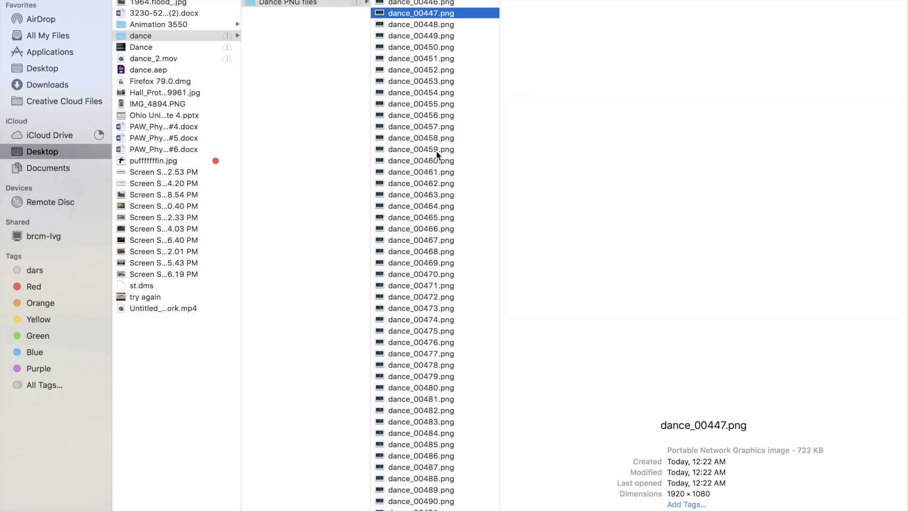
key("Down")
key("Down")
key("Down")
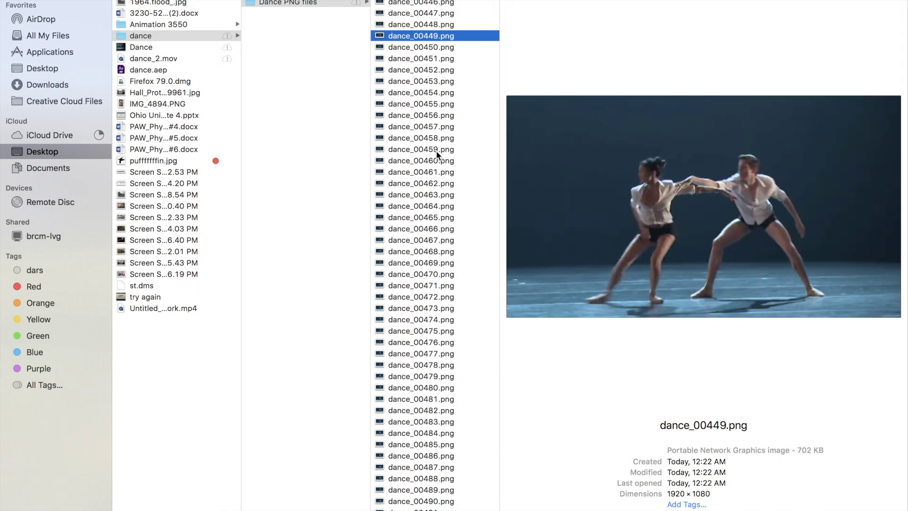
key("Down")
key("Down")
key("Down")
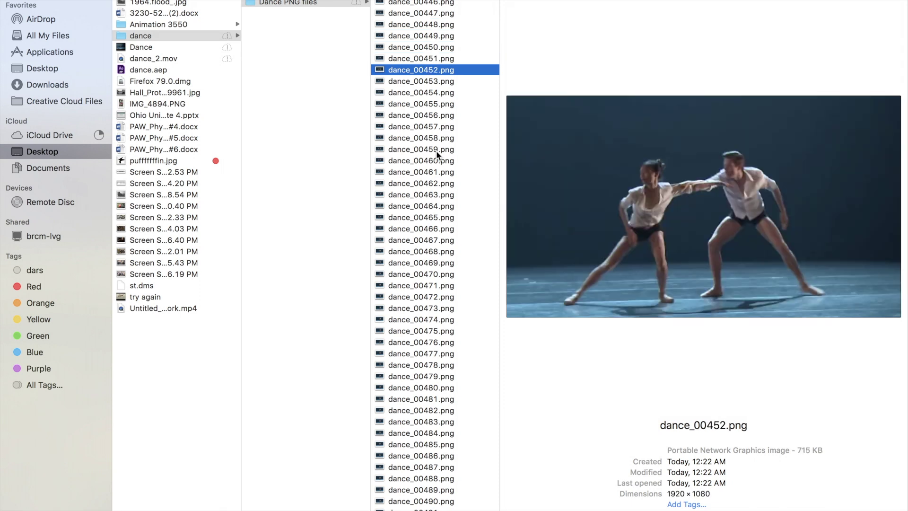
key("Down")
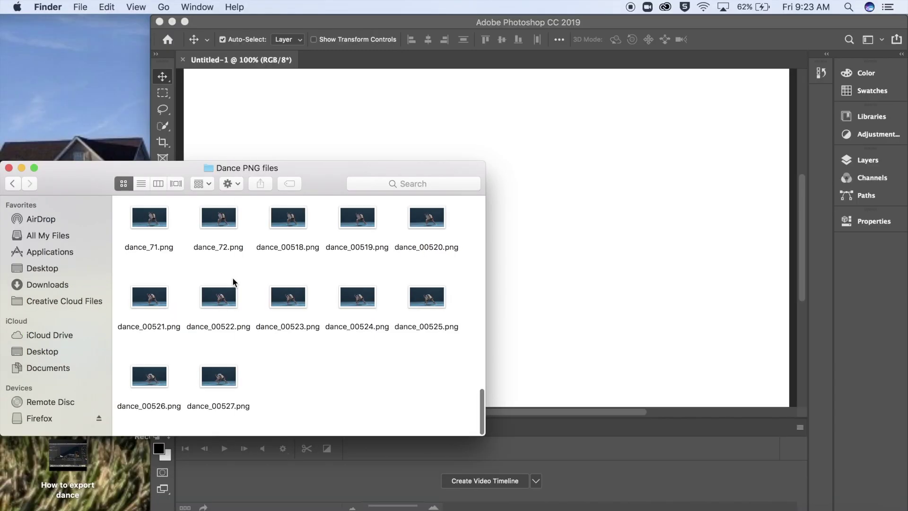
scroll(233, 283, "up", 15)
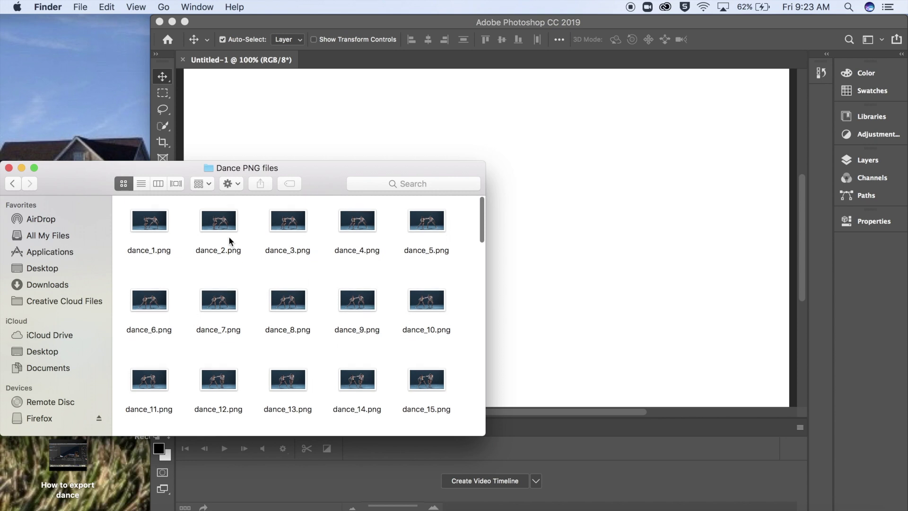
Step: Place dance_2.png on the canvas, add a blank Layer 1 above it, and show the Layers panel
left_click_drag(225, 227, 627, 167)
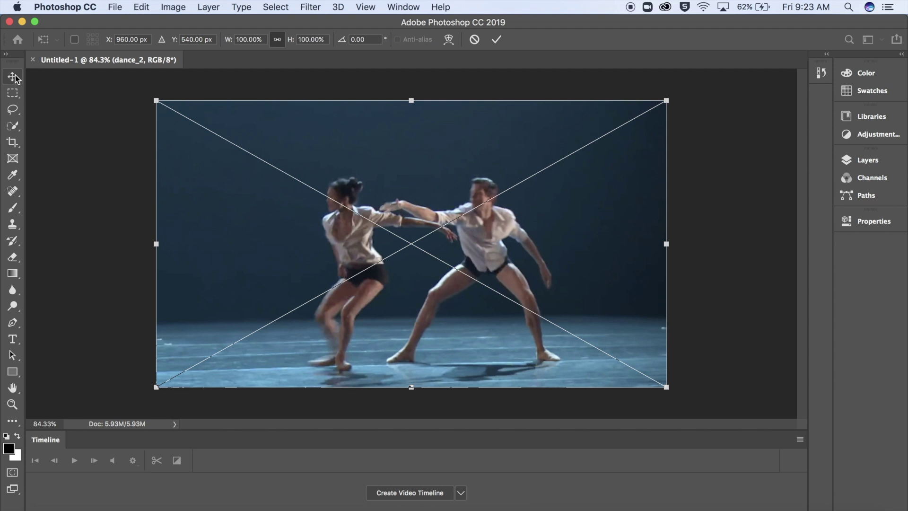
key("Return")
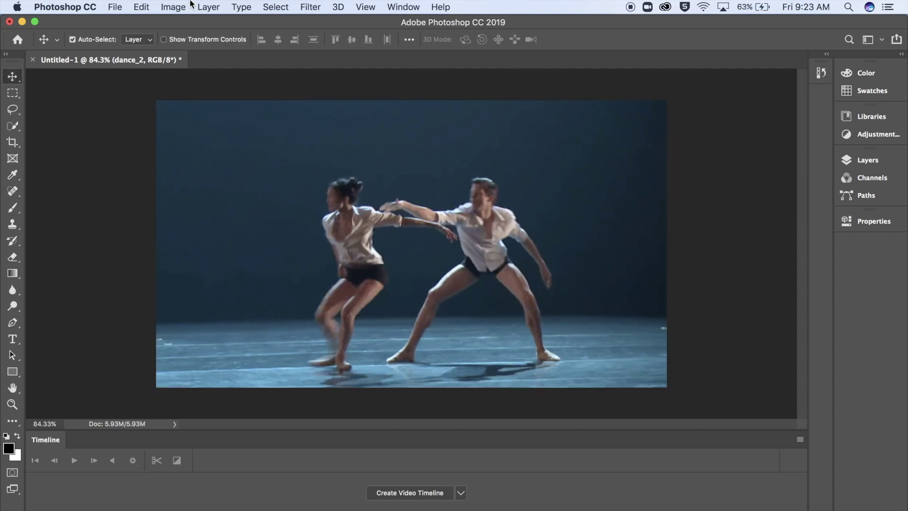
left_click(208, 6)
mouse_move(283, 21)
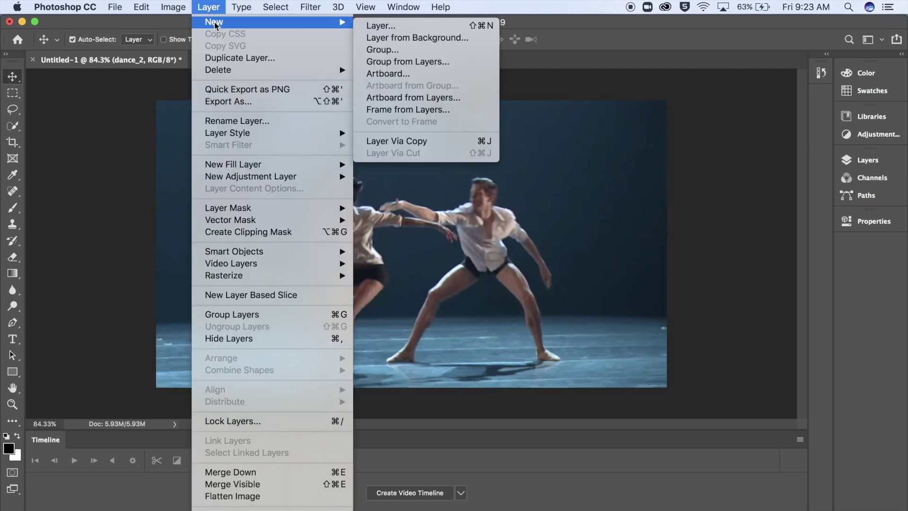
left_click(391, 26)
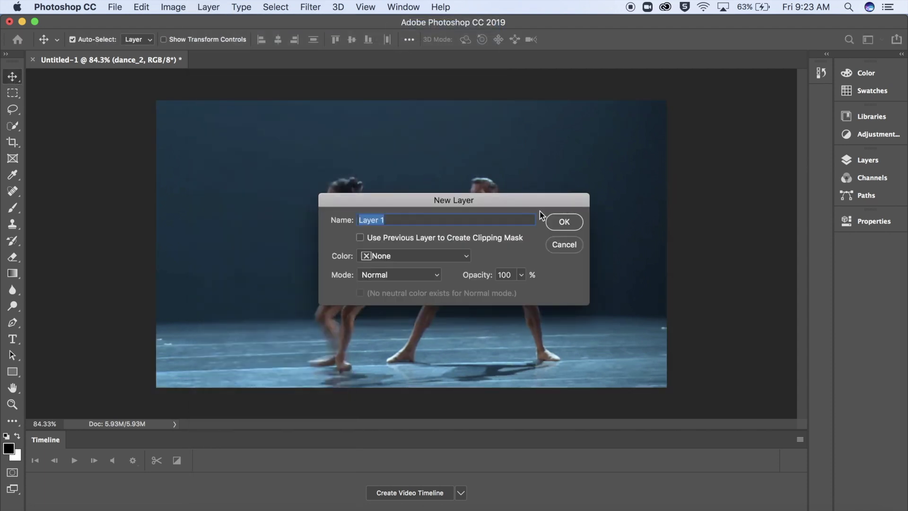
left_click(562, 225)
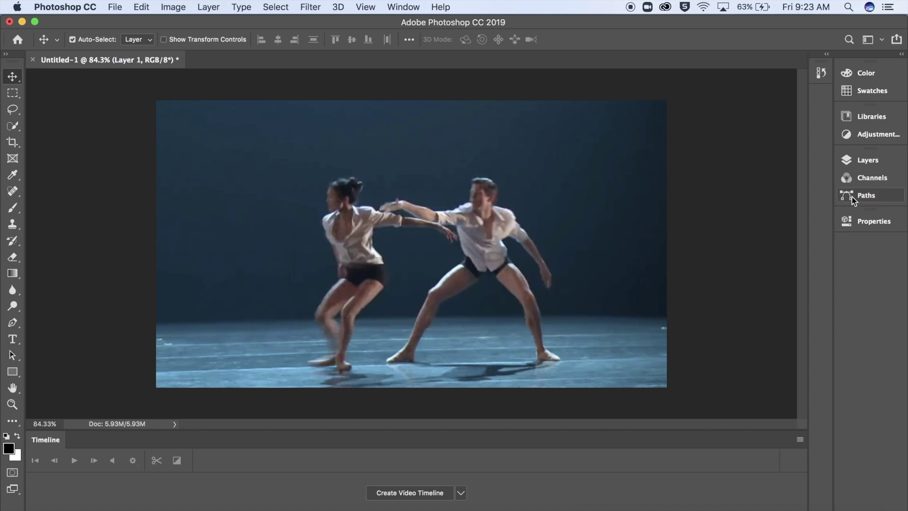
left_click(876, 165)
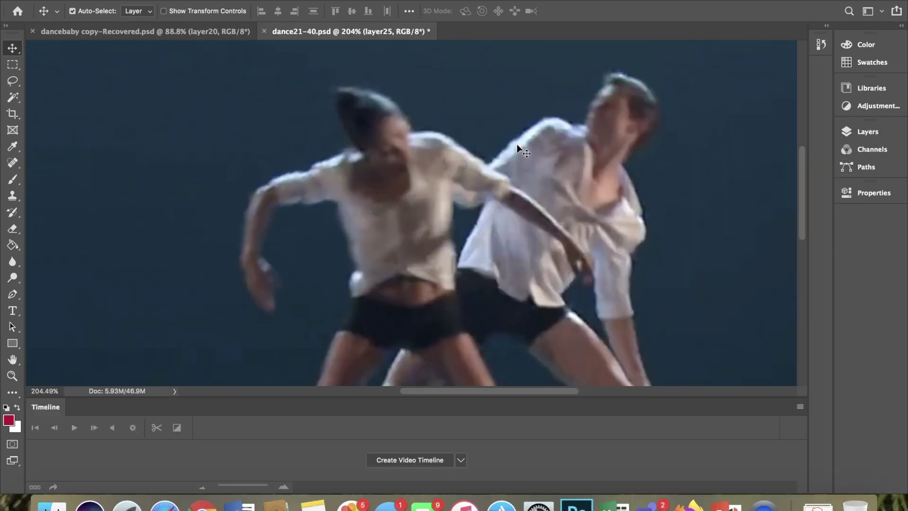
scroll(516, 144, "up", 3)
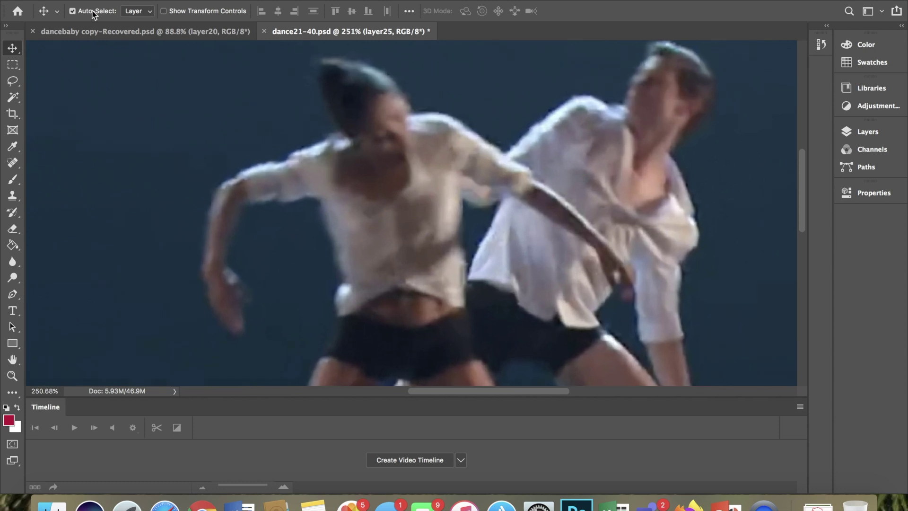
Step: Paint red over the dancer's shoulder and head with a 12 px brush
left_click(13, 180)
left_click(79, 15)
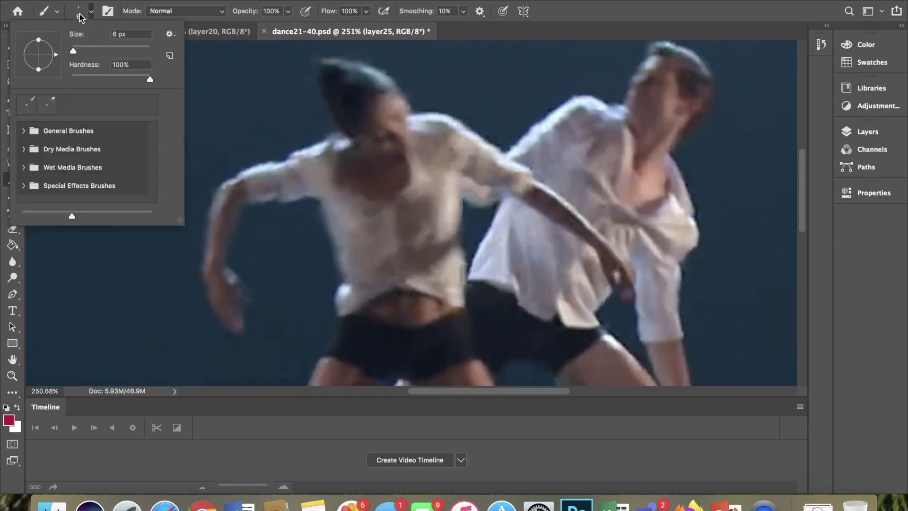
left_click(77, 47)
mouse_move(235, 182)
left_mouse_down()
mouse_move(338, 132)
mouse_move(326, 77)
mouse_move(350, 66)
left_mouse_up()
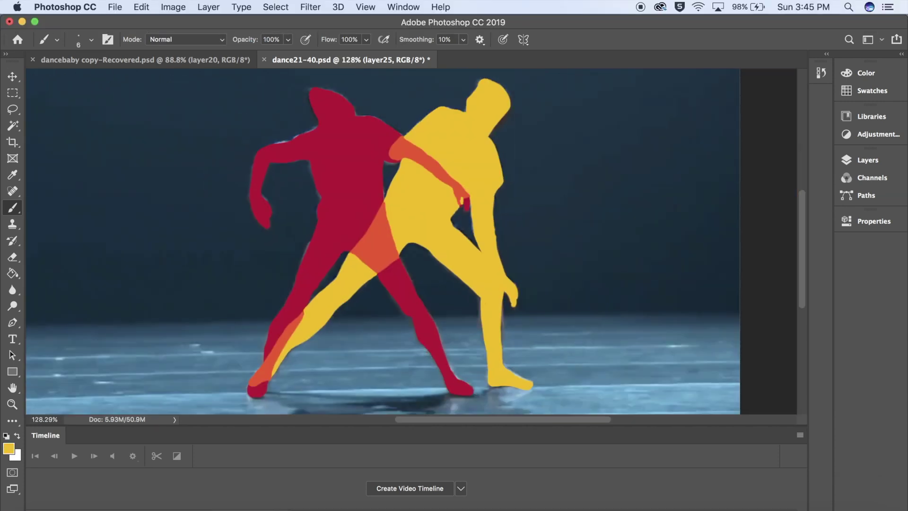
key("super+0")
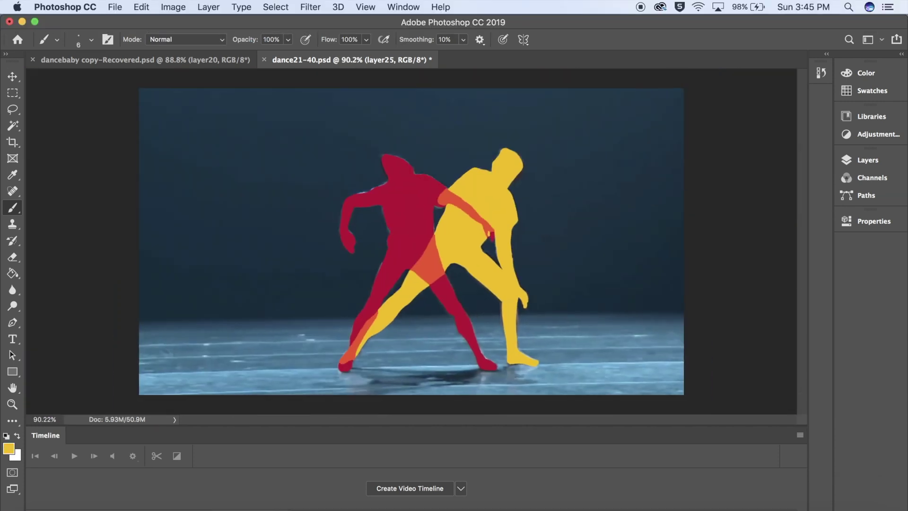
Step: Hide the dance_25 photo layer and layer24 in the Layers panel
left_click(862, 163)
left_click(693, 246)
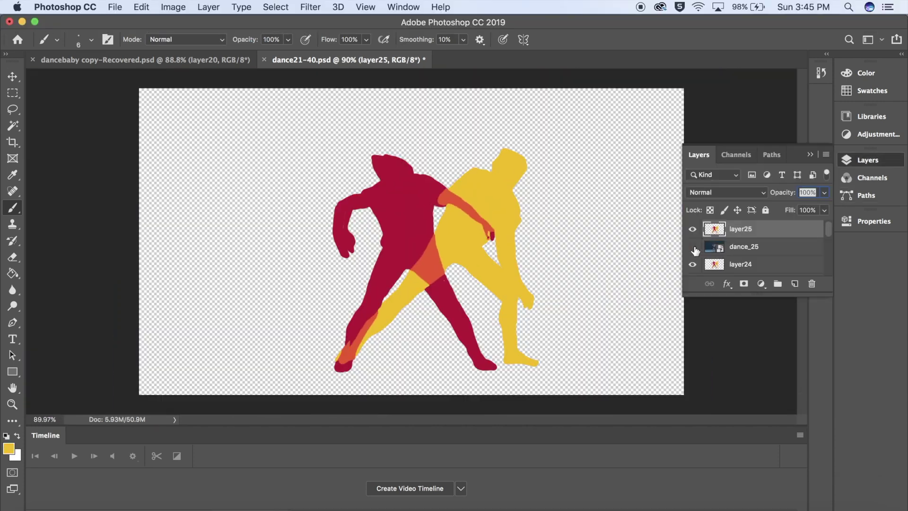
left_click(693, 264)
left_click(870, 161)
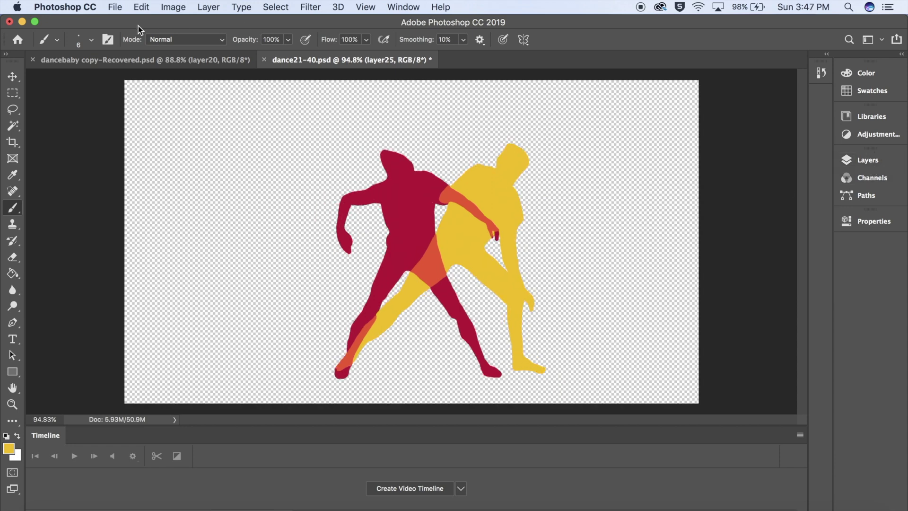
Step: Save As 'dance25' into the Desktop dance > dancePNG folder
left_click(108, 7)
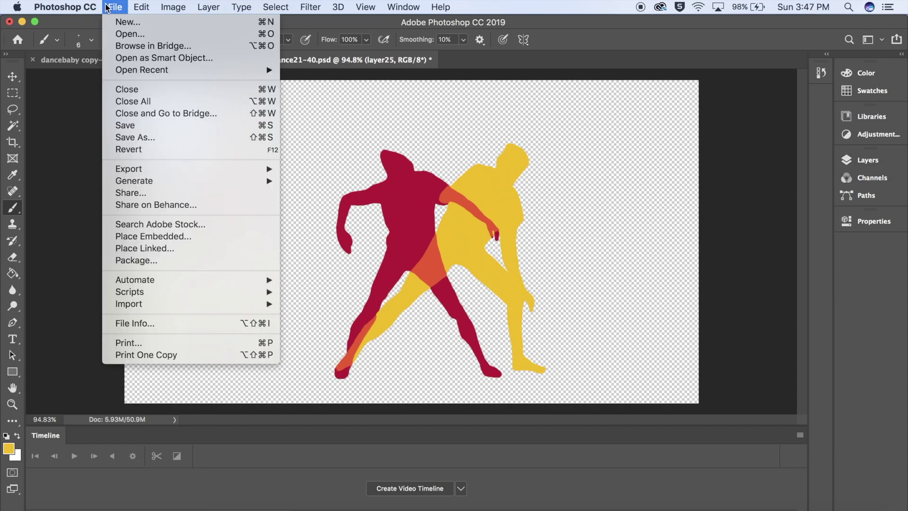
left_click(151, 138)
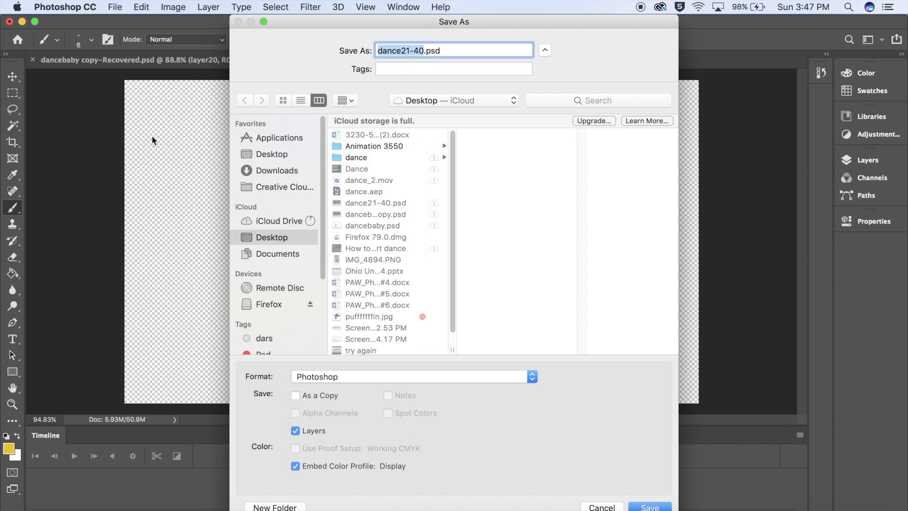
type("dance")
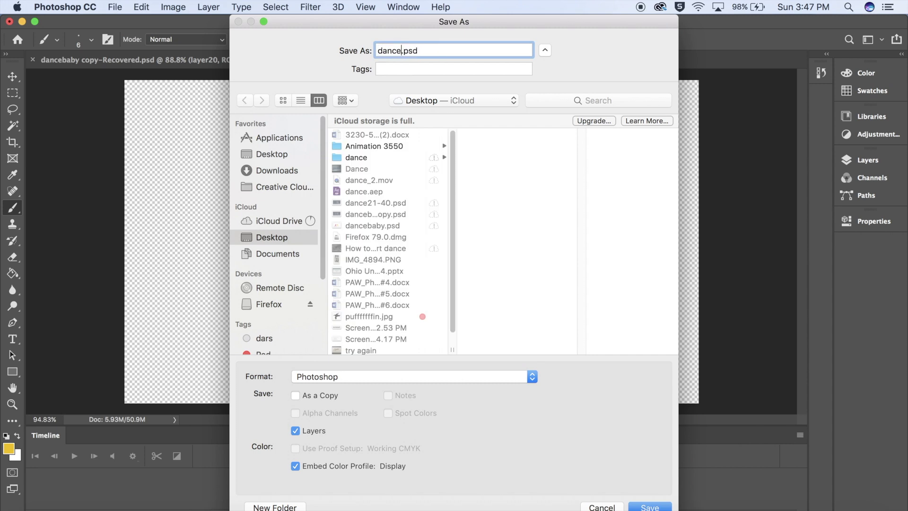
type("25")
left_click(281, 155)
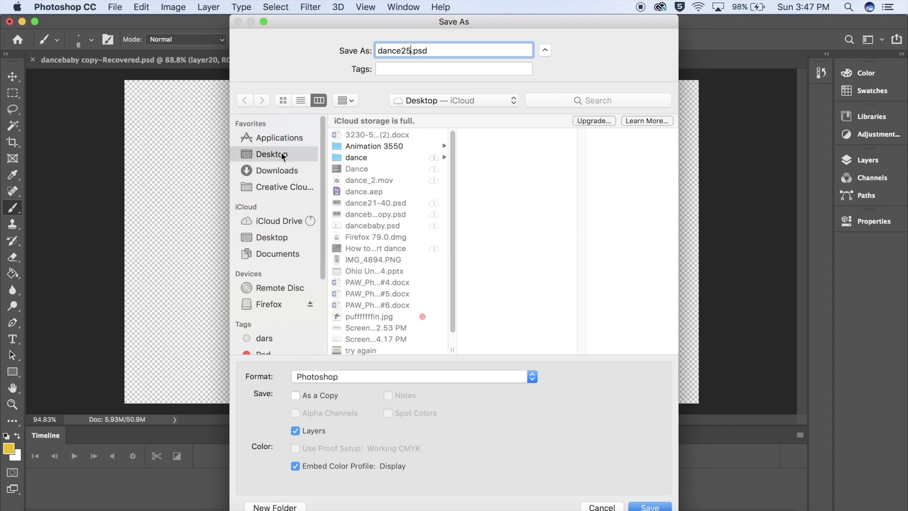
left_click(356, 157)
left_click(541, 145)
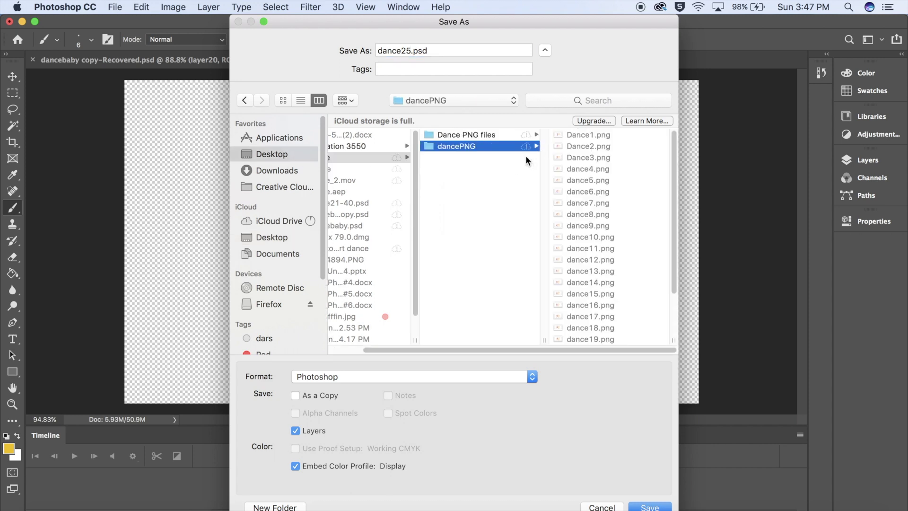
Step: Choose PNG as the file format so the name becomes dance25.png
left_click(421, 377)
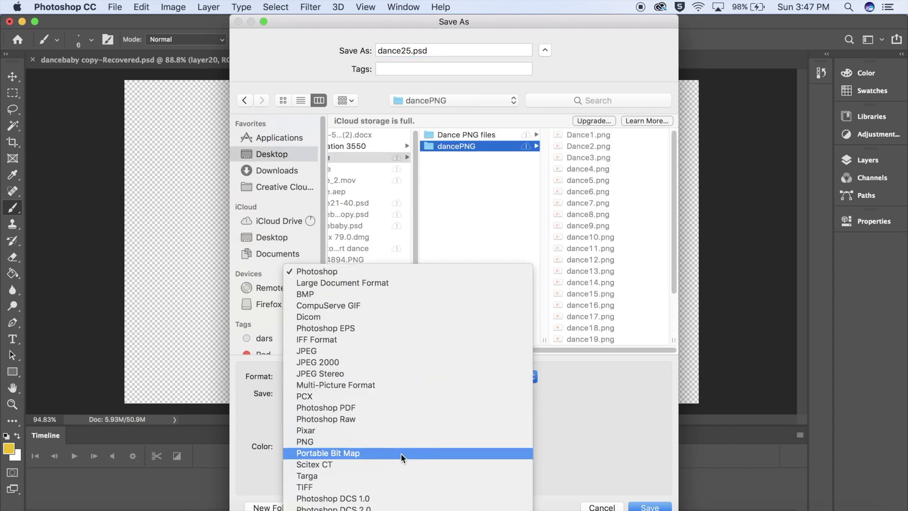
left_click(402, 441)
scroll(597, 250, "down", 5)
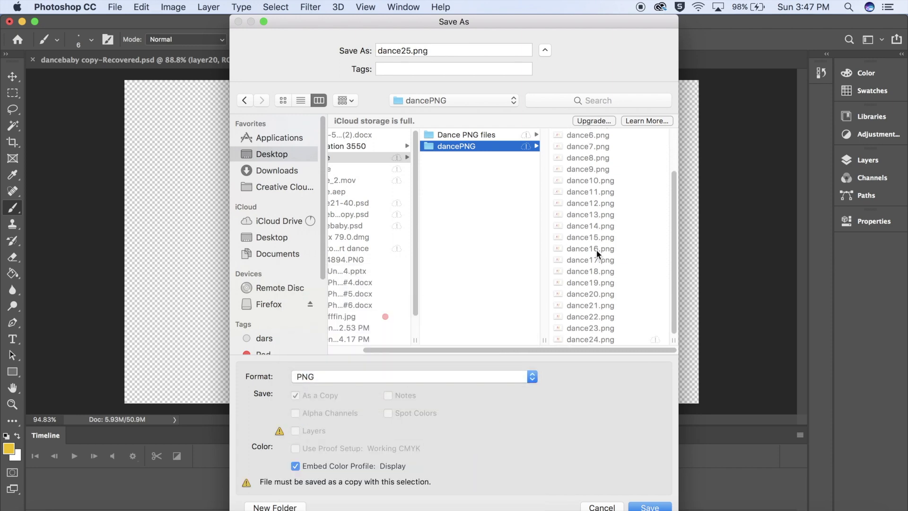
Step: Save dance25.png, accepting Medium file size in PNG Format Options
left_click(650, 507)
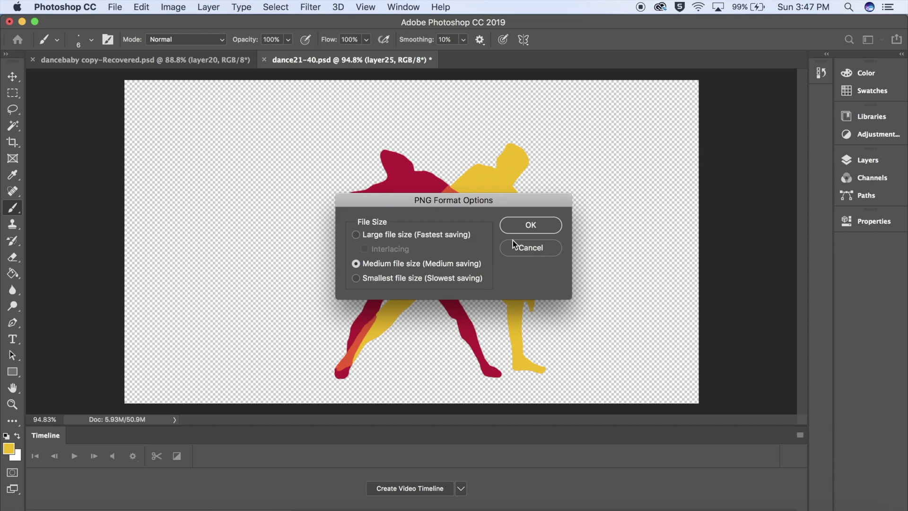
left_click(527, 225)
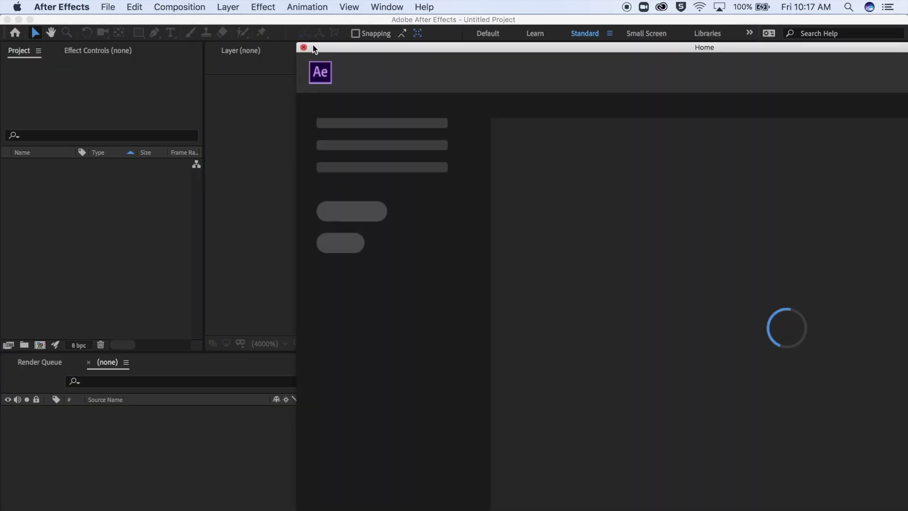
Step: Import all dancePNG frames as a PNG sequence starting at Dance1.png with Create Composition checked
left_click(105, 6)
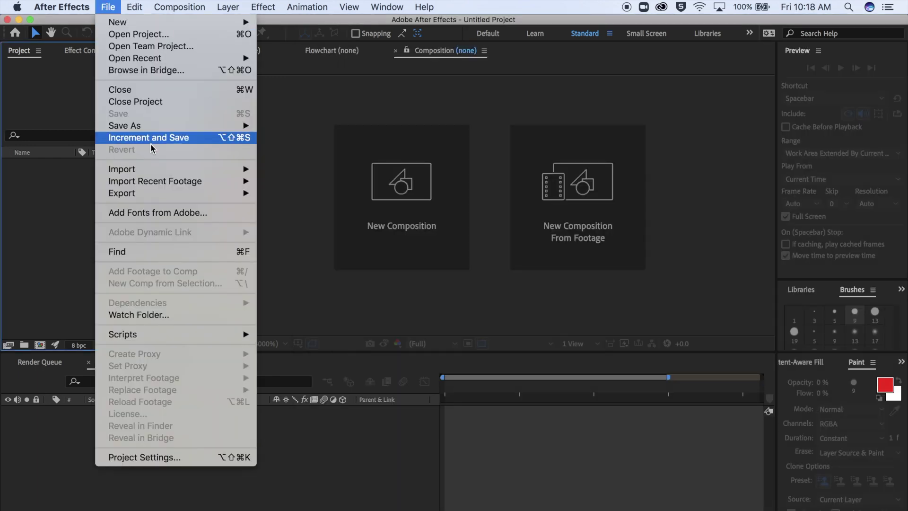
mouse_move(152, 170)
left_click(277, 182)
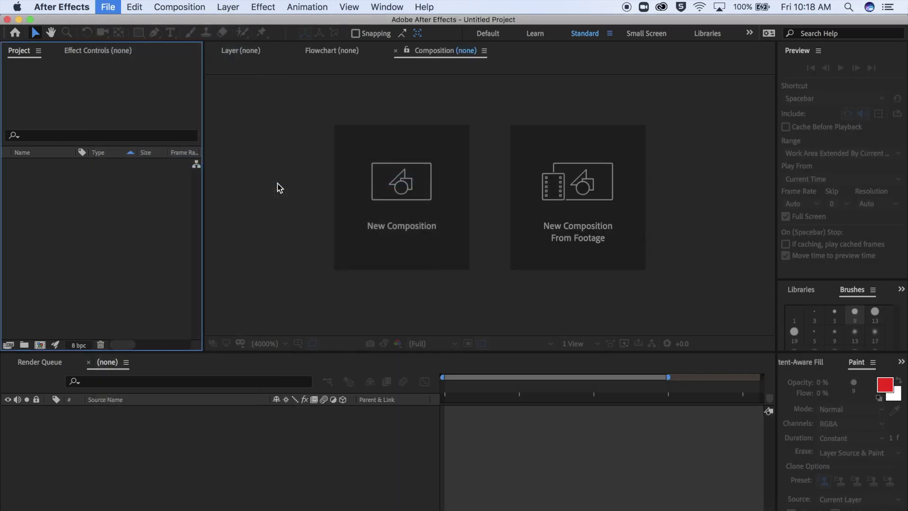
scroll(390, 155, "down", 10)
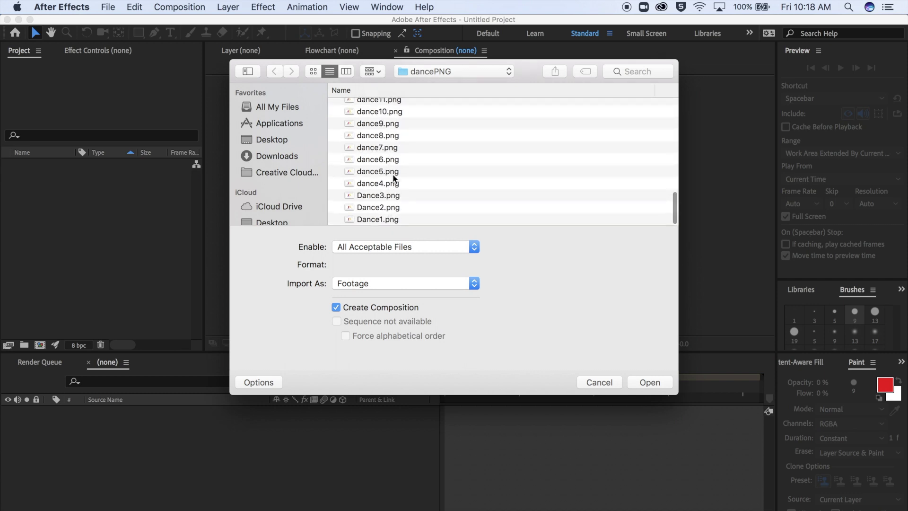
key("super+a")
scroll(387, 170, "down", 10)
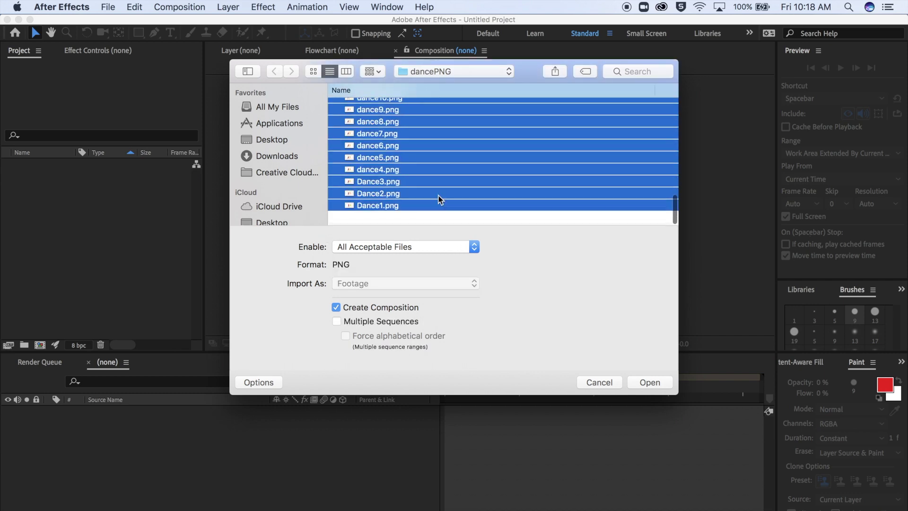
left_click(506, 220)
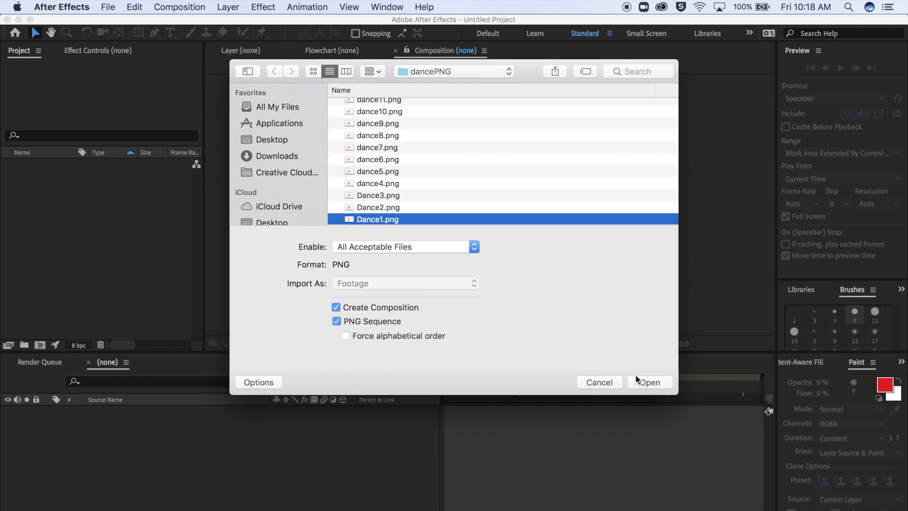
left_click(649, 382)
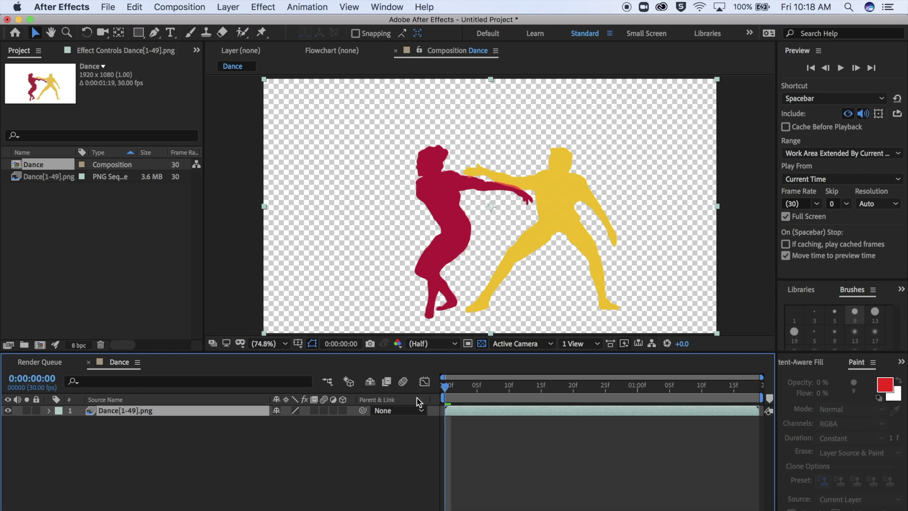
Step: Play a full-screen preview of the Dance composition, then stop it at frame zero
left_click(841, 68)
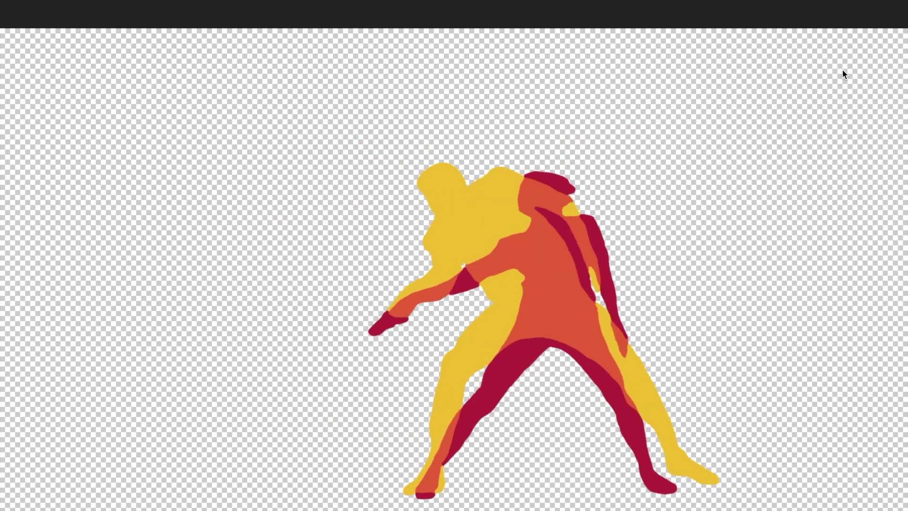
key("space")
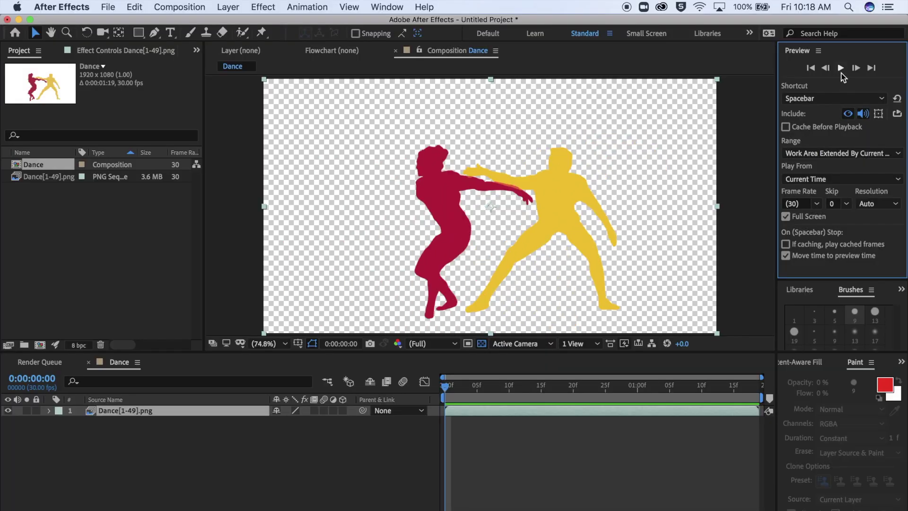
left_click(192, 10)
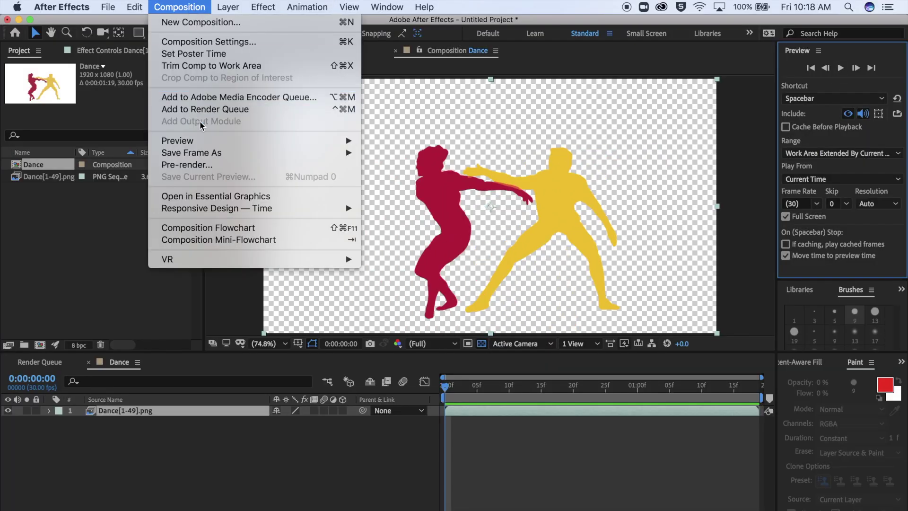
Step: Change the Dance composition's frame rate to 8 fps and preview the slower animation
left_click(223, 46)
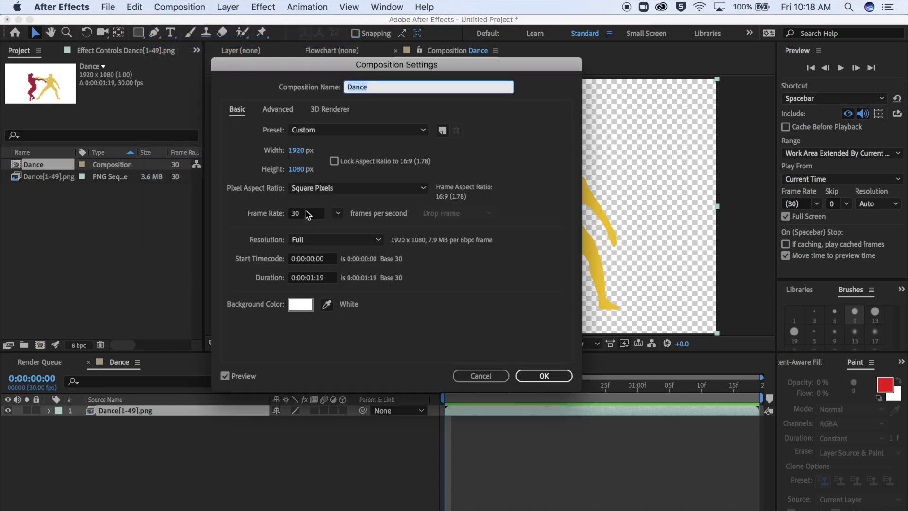
left_click(307, 215)
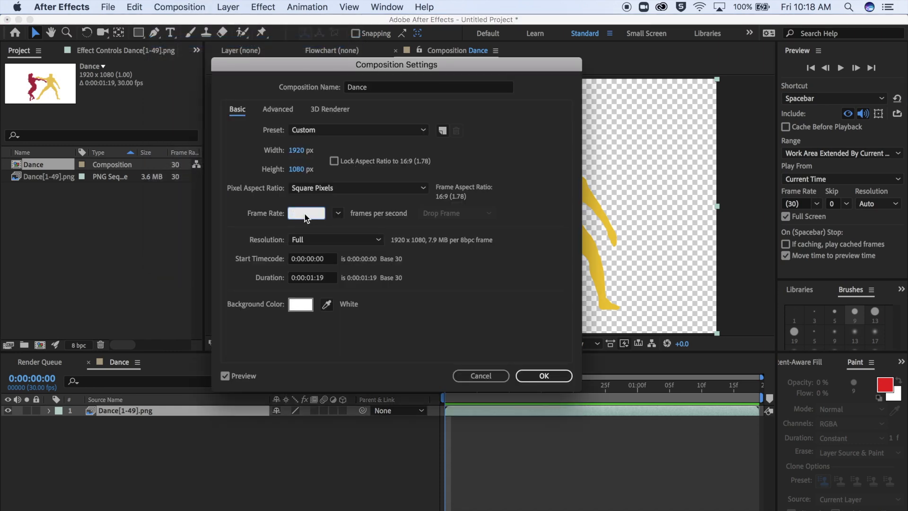
type("2")
key("BackSpace")
type("8")
left_click(536, 376)
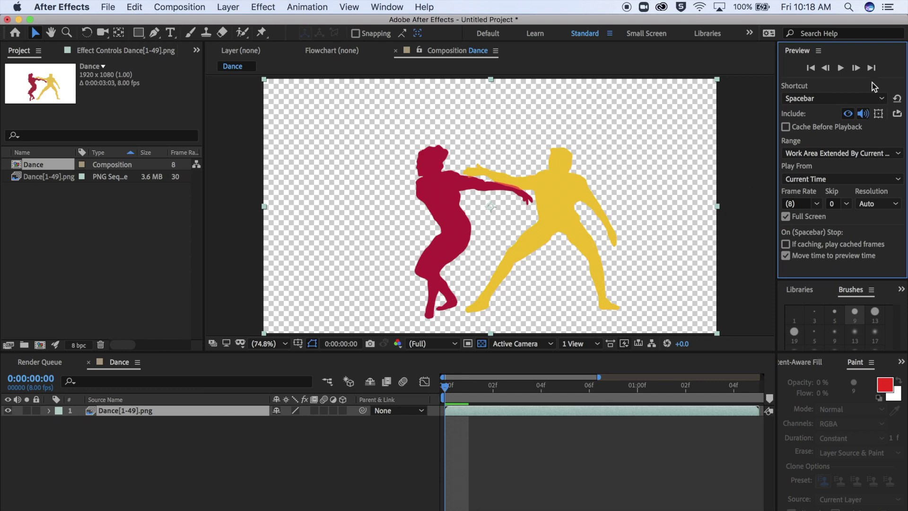
left_click(840, 69)
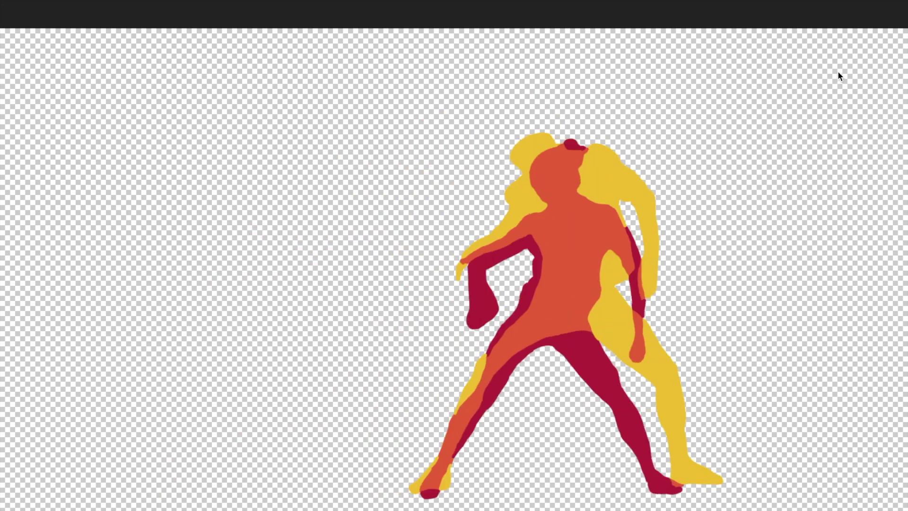
Step: End the Dance work area where the frames stop, near 1:18, and preview the trimmed range
left_click(759, 401)
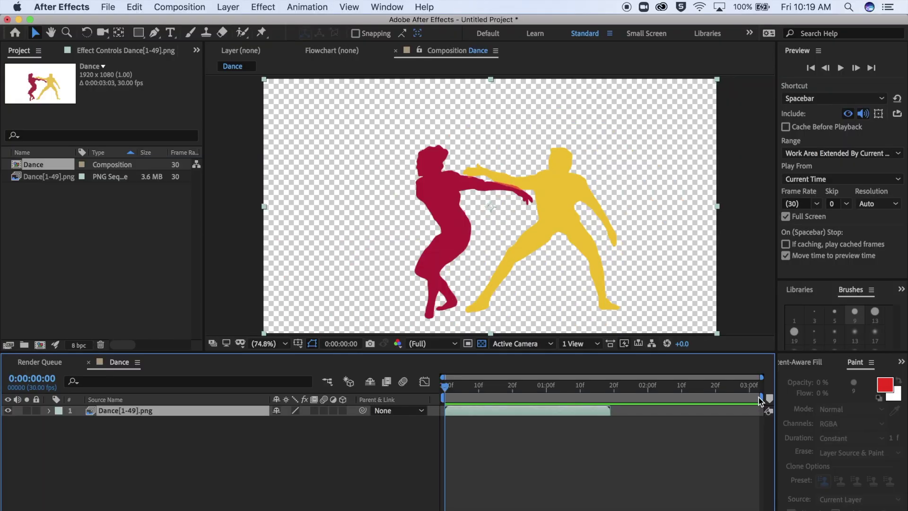
left_click_drag(759, 398, 609, 397)
key("space")
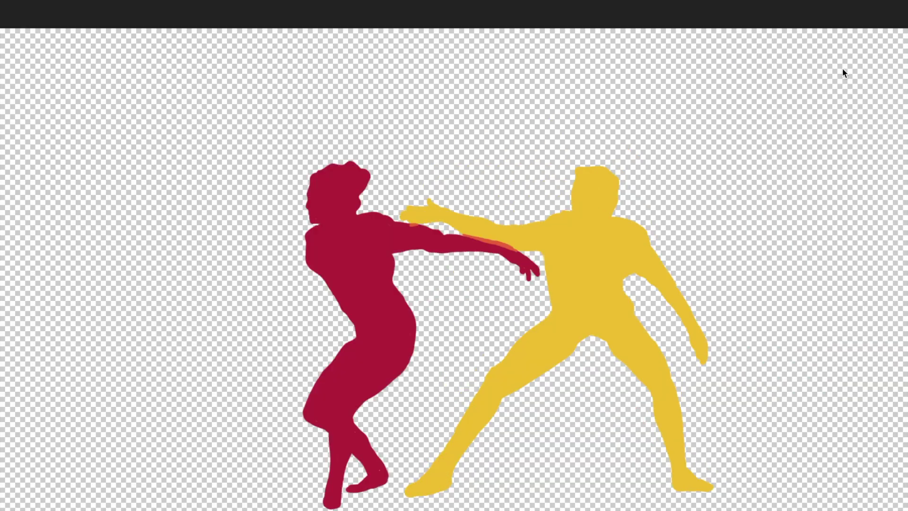
left_click(843, 69)
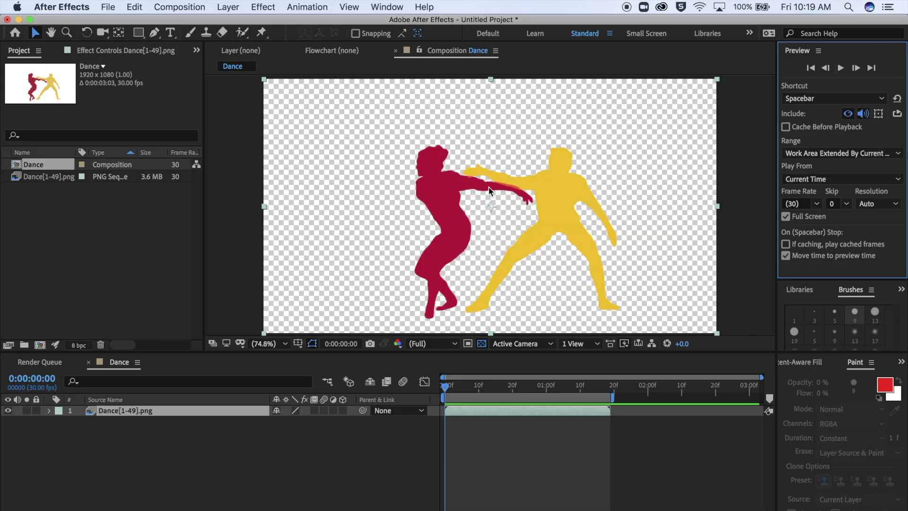
left_click(109, 7)
mouse_move(158, 197)
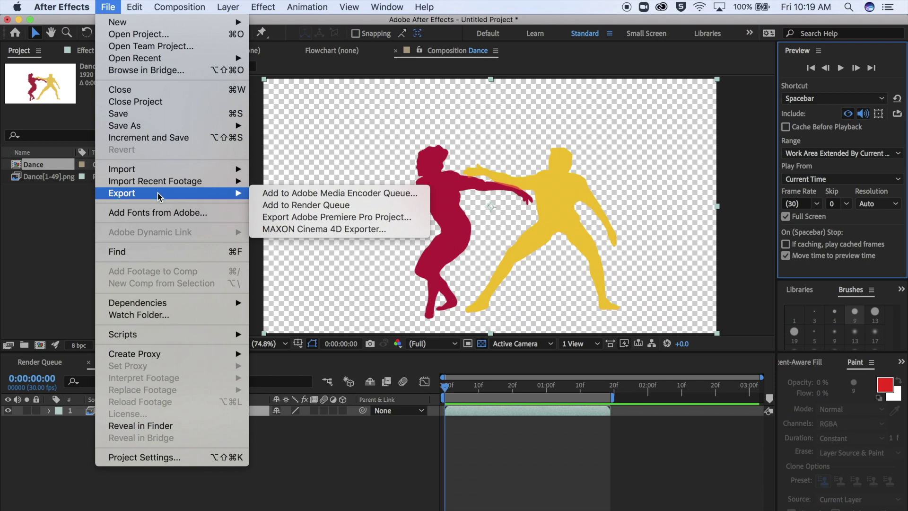
Step: Add the Dance composition to the Adobe Media Encoder queue from File > Export
left_click(297, 194)
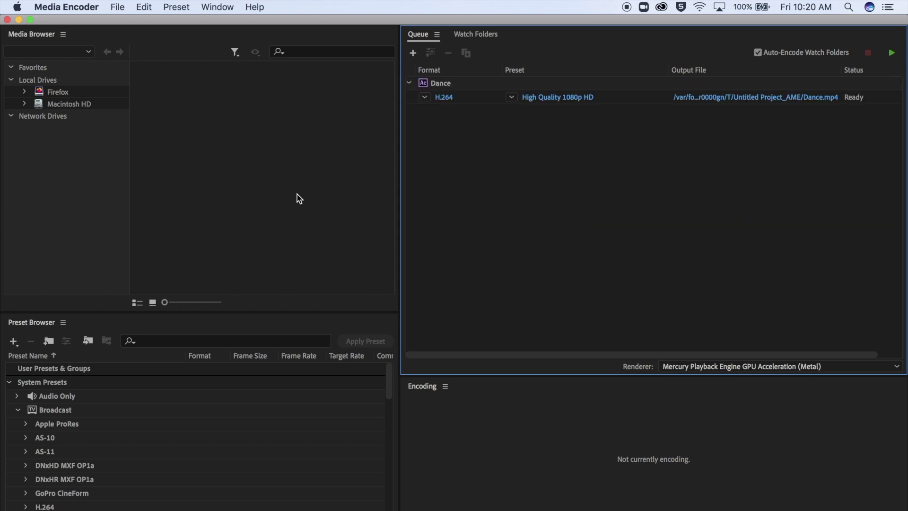
Step: Keep the Dance job as H.264 and save its Dance.mp4 output to the Desktop
left_click(425, 98)
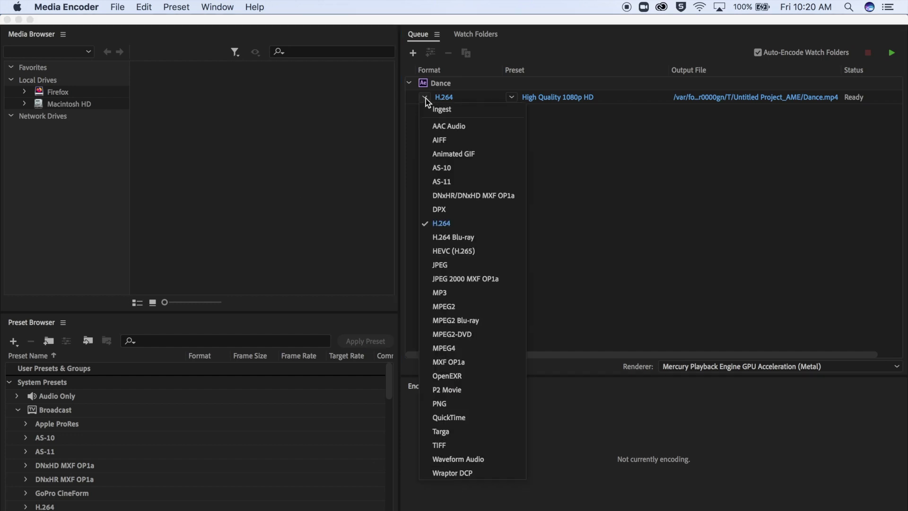
left_click(460, 221)
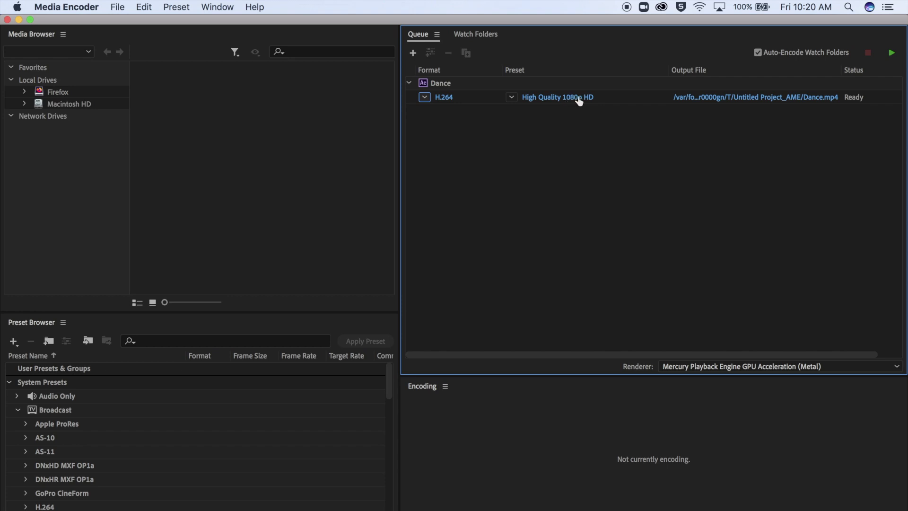
left_click(727, 102)
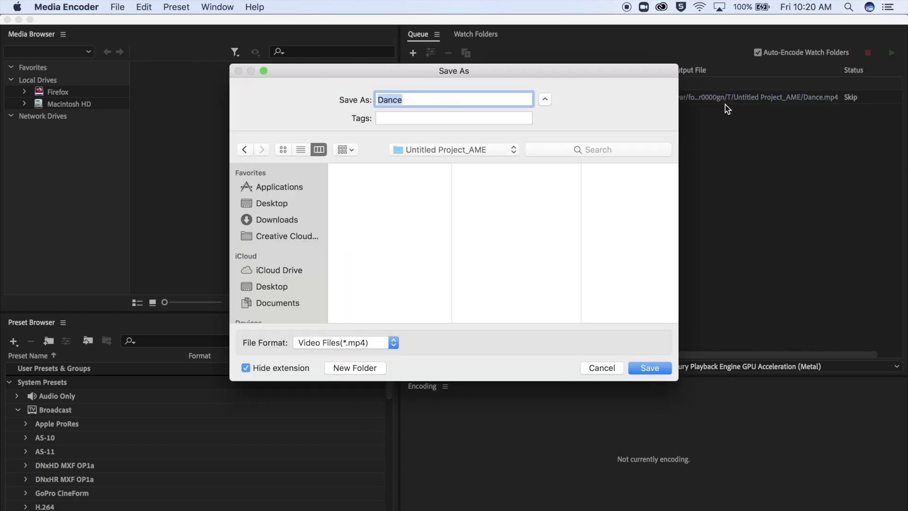
left_click(279, 203)
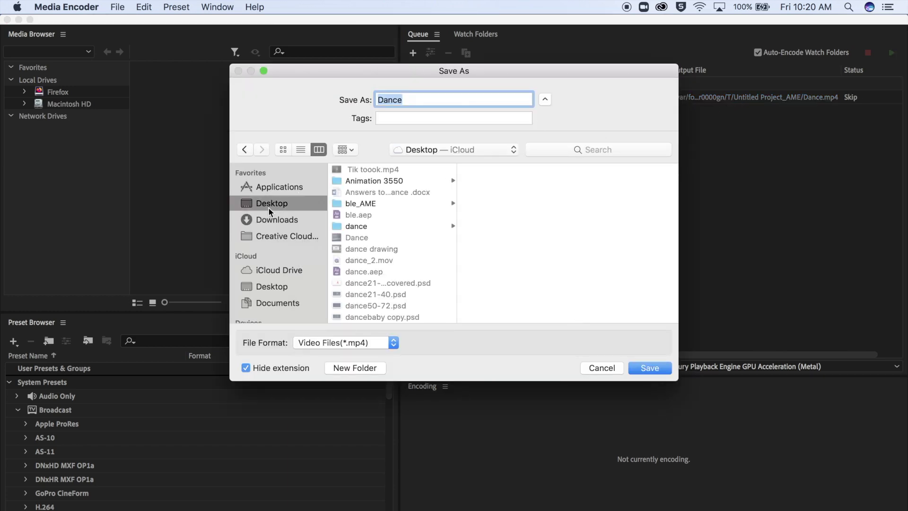
key("Return")
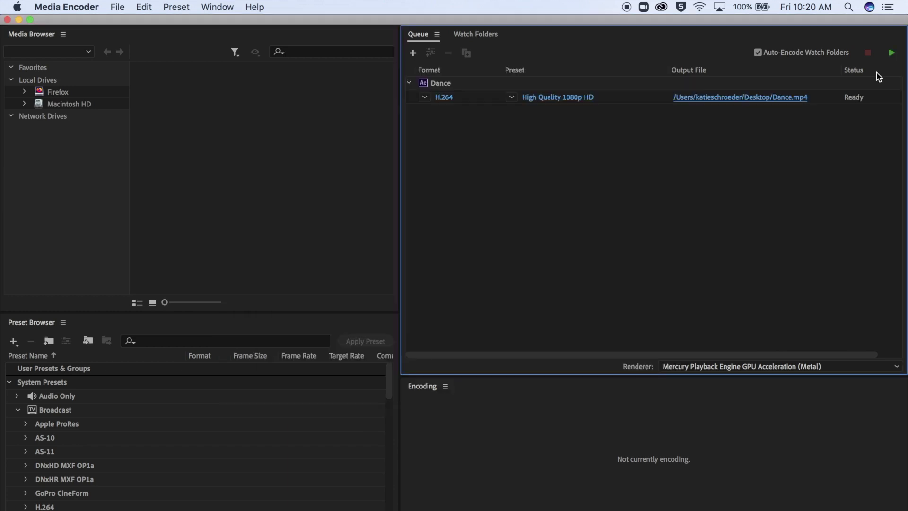
Step: Start the Media Encoder queue to encode Dance.mp4 to the Desktop
left_click(892, 53)
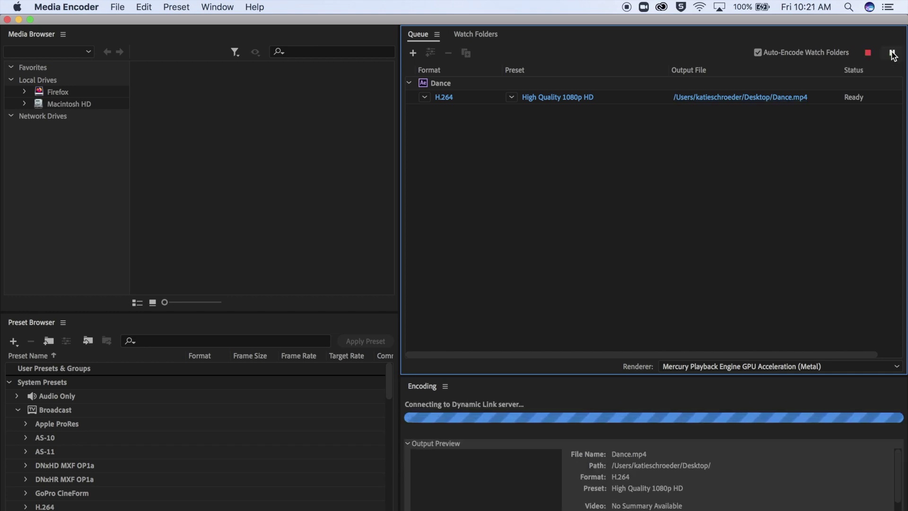